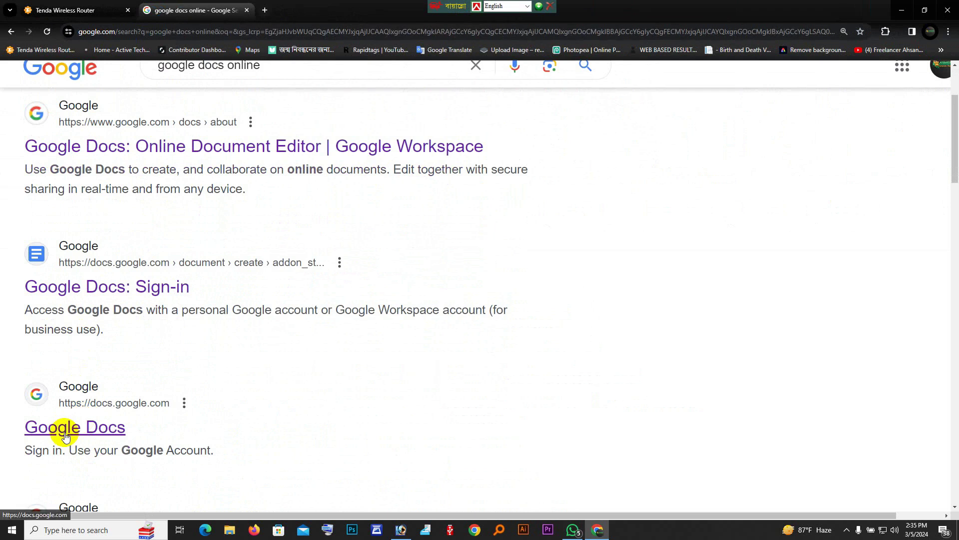
Step: Open the Google Docs site from the search results and create a blank document
click(76, 436)
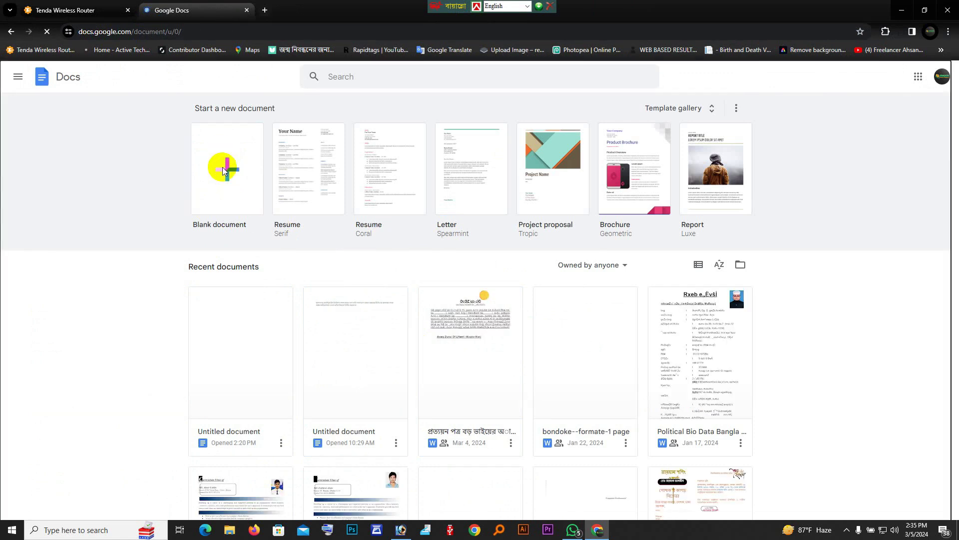
click(223, 171)
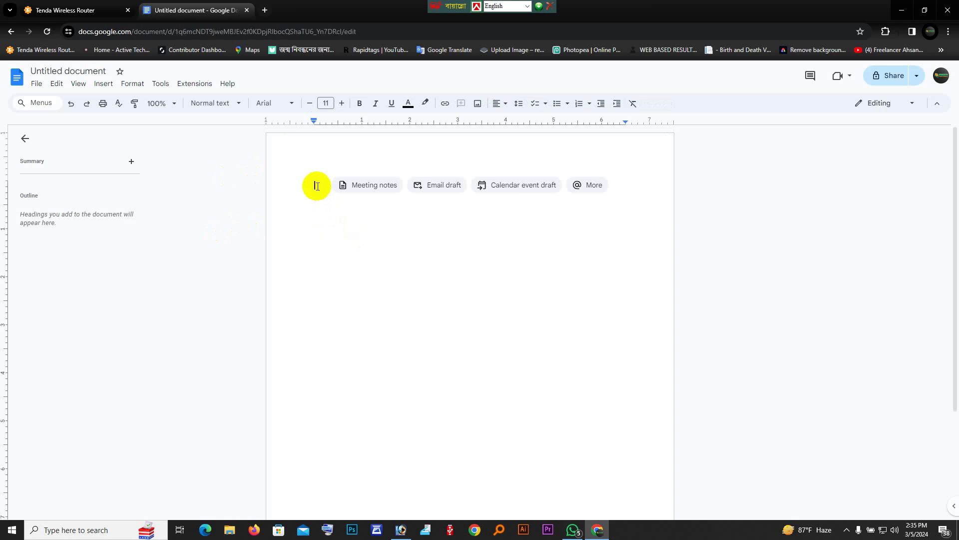
text(fdfdfdfd)
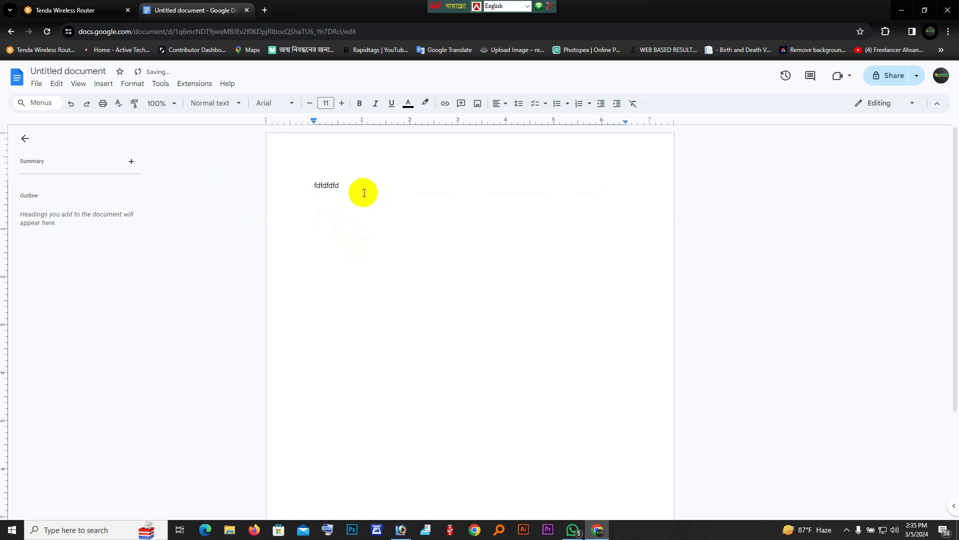
drag(363, 191, 310, 185)
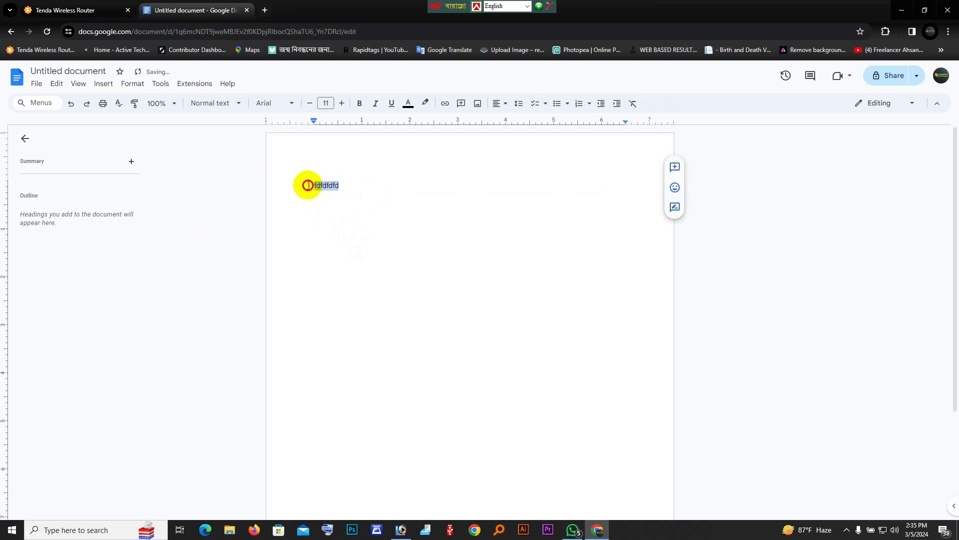
key(BackSpace)
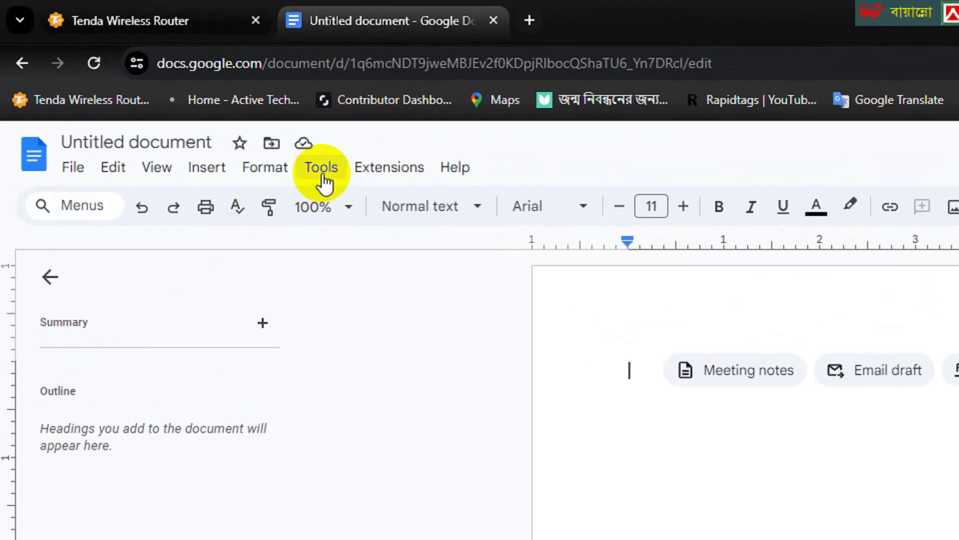
Step: Open the voice typing tool for the blank document
click(322, 176)
click(326, 180)
click(325, 176)
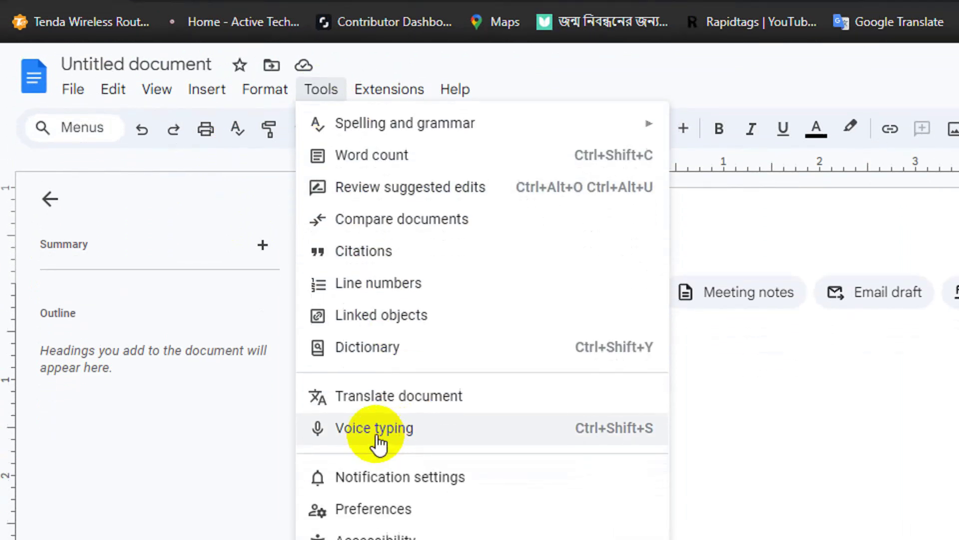
click(385, 430)
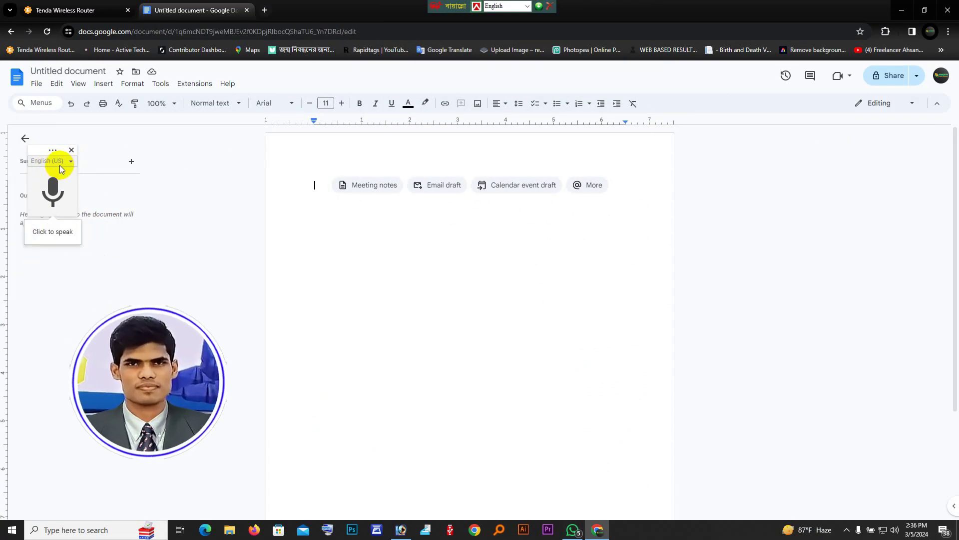
Step: Set the voice typing language to বাংলা (বাংলাদেশ)
click(71, 162)
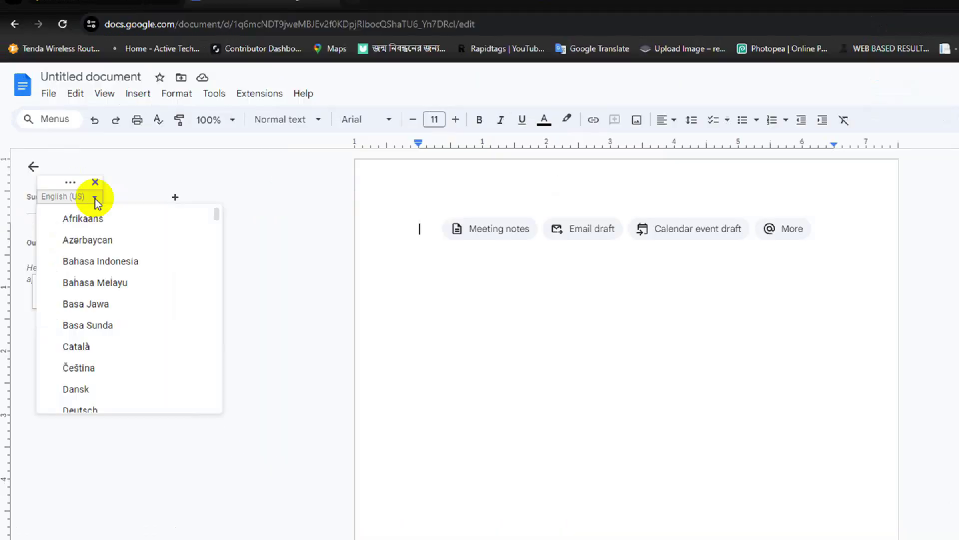
click(95, 198)
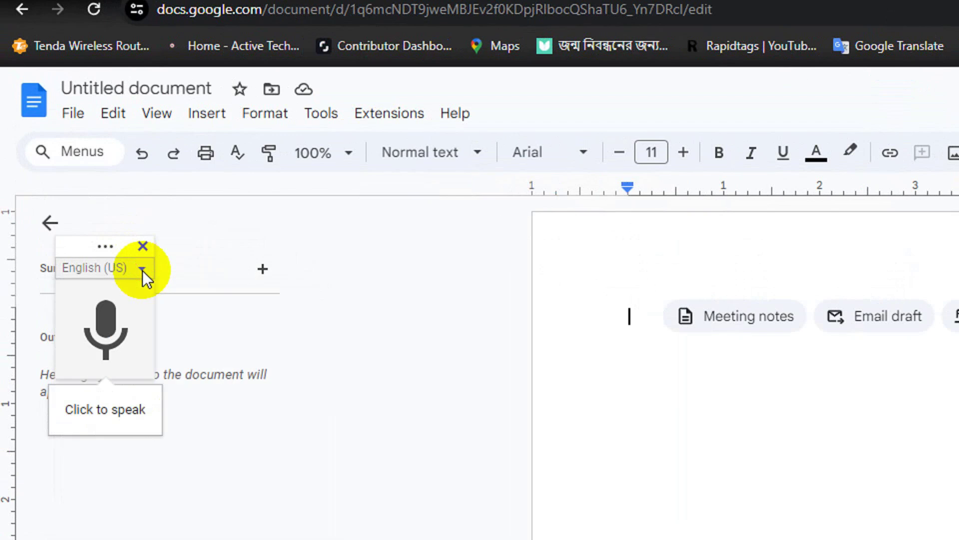
click(143, 270)
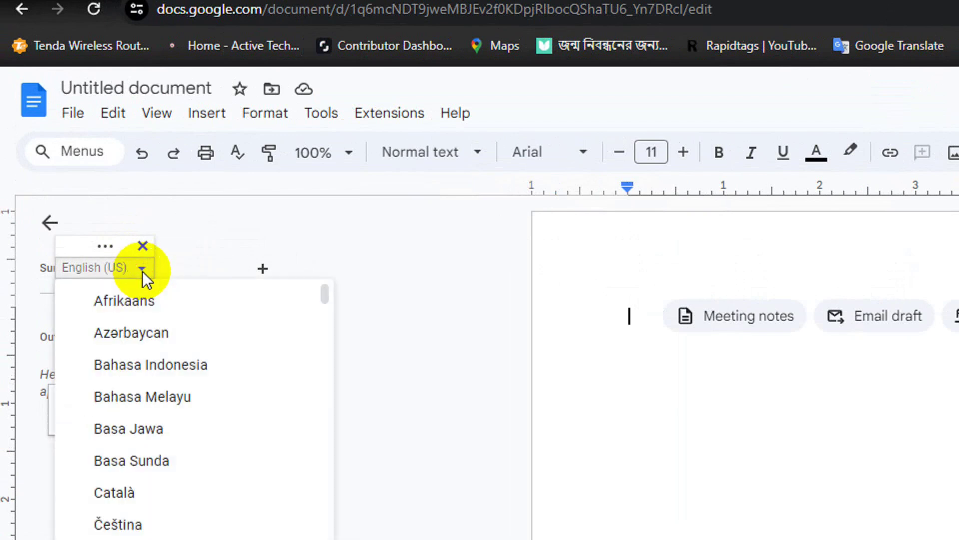
scroll(146, 428, down, 20)
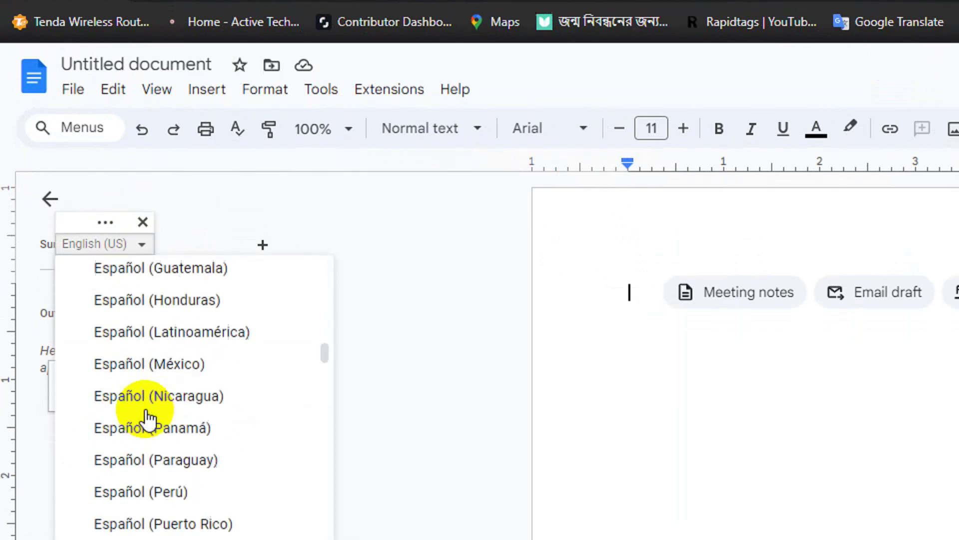
scroll(148, 414, down, 20)
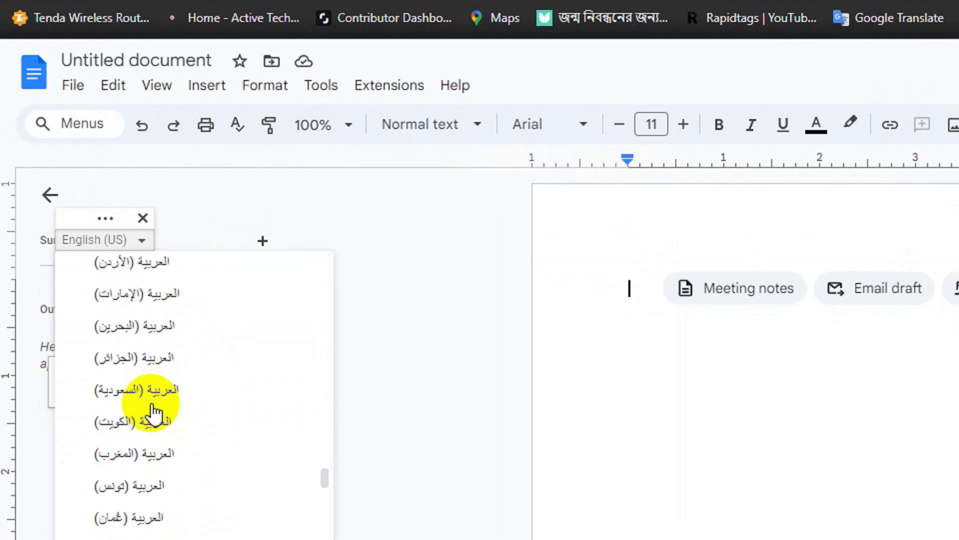
scroll(155, 414, down, 3)
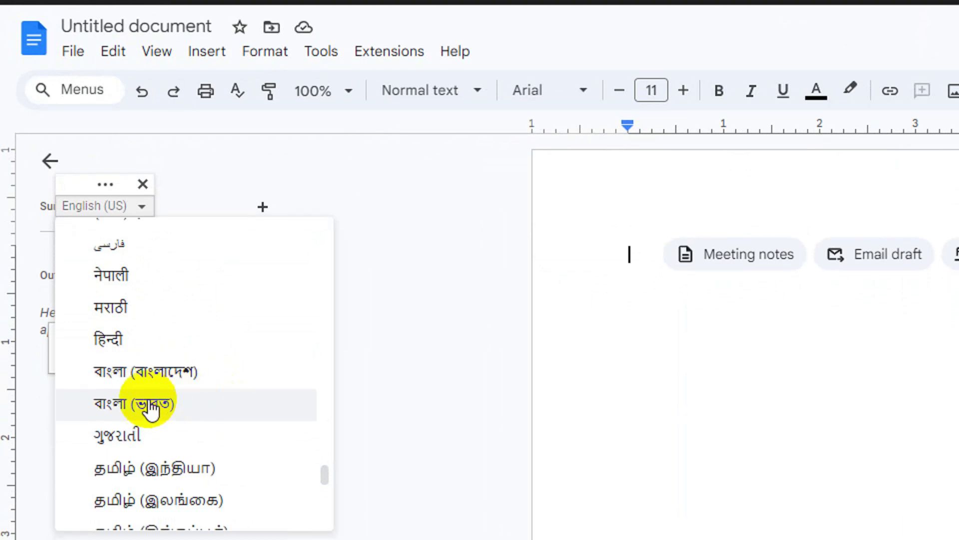
click(166, 373)
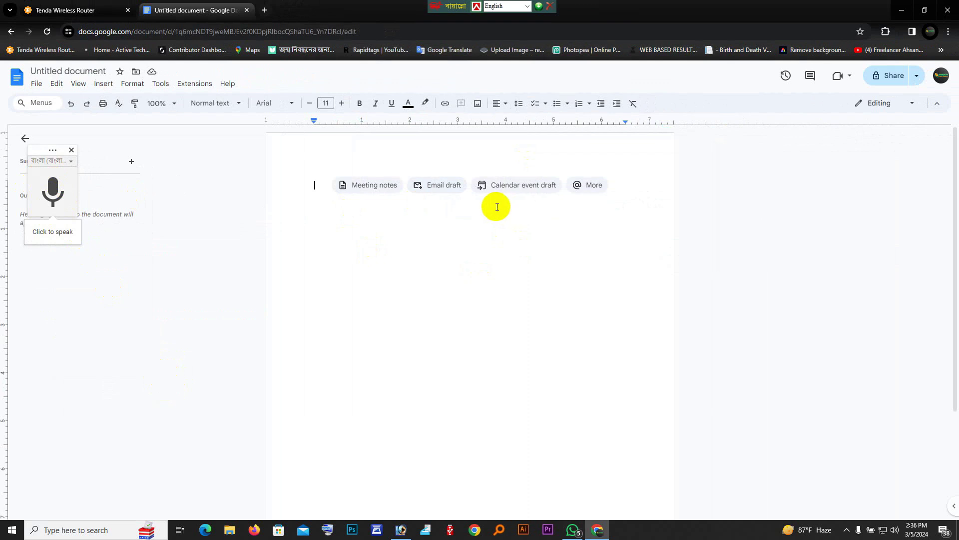
Step: Dictate a Bengali paragraph that greets viewers and introduces creating an application with Google Docs, and stop the recording
click(49, 203)
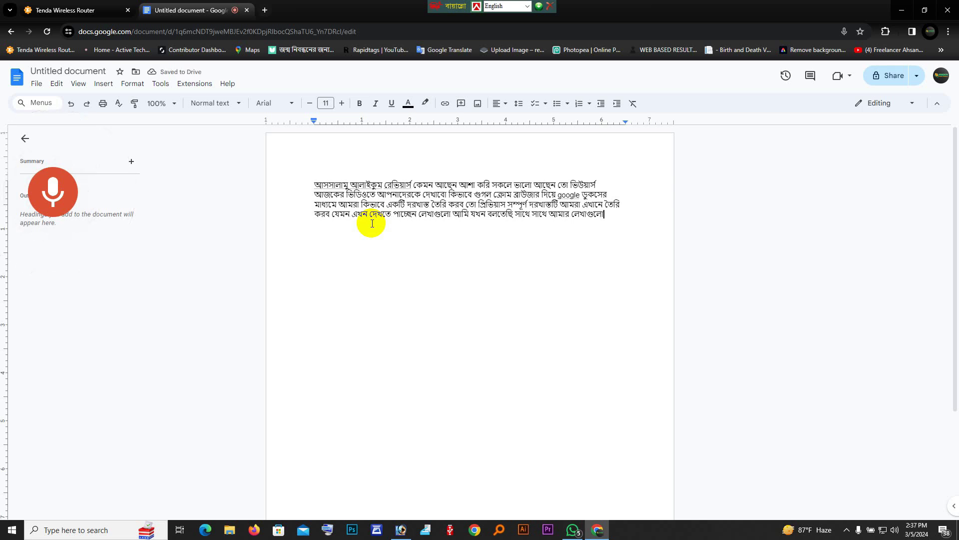
click(72, 193)
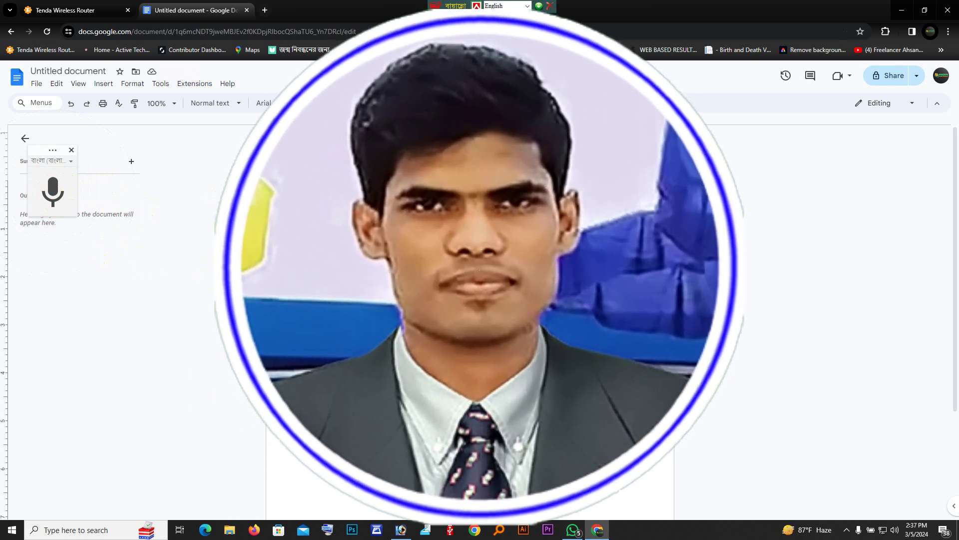
Step: Examine the dictated Bengali paragraph at a larger magnification and return to the normal view
key(ctrl+plus)
key(ctrl+plus)
key(ctrl+plus)
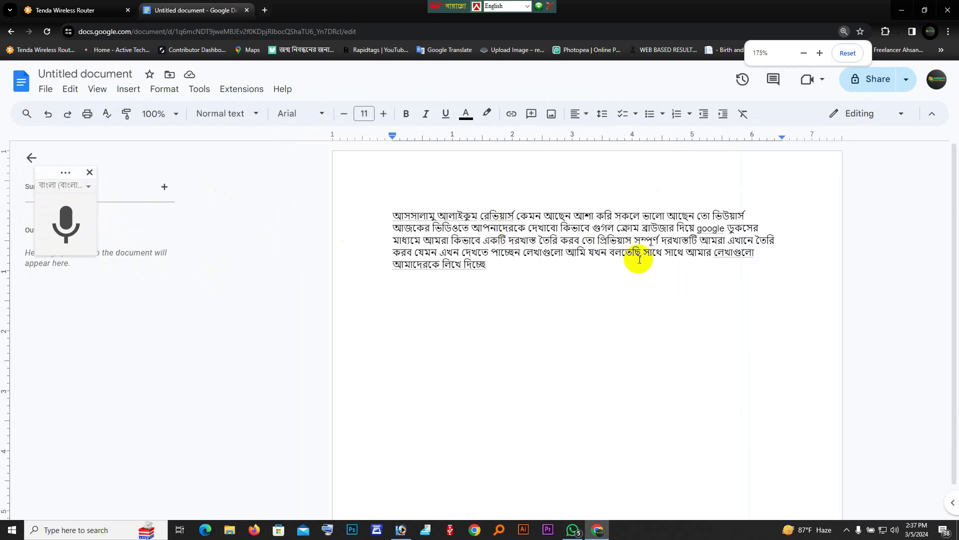
key(ctrl+plus)
key(ctrl+plus)
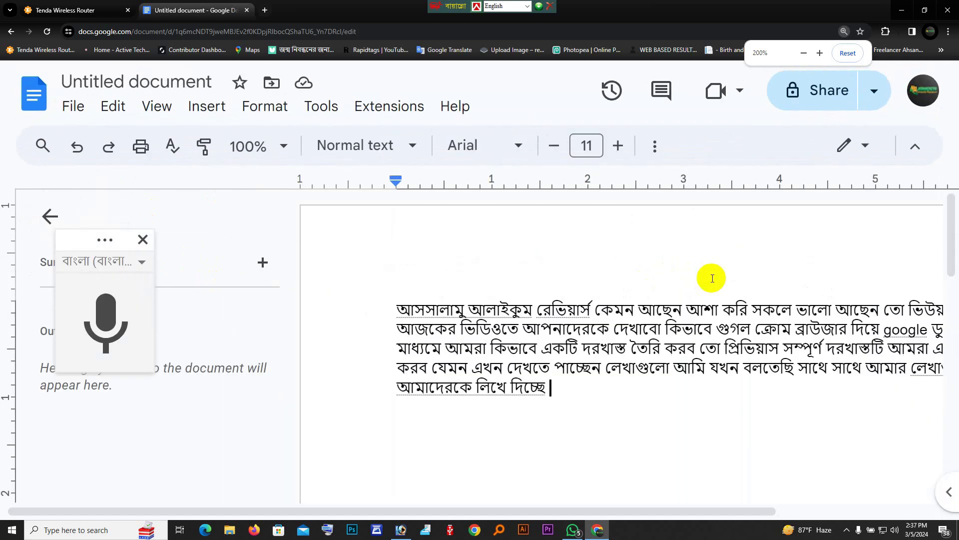
scroll(748, 286, down, 3)
key(ctrl+minus)
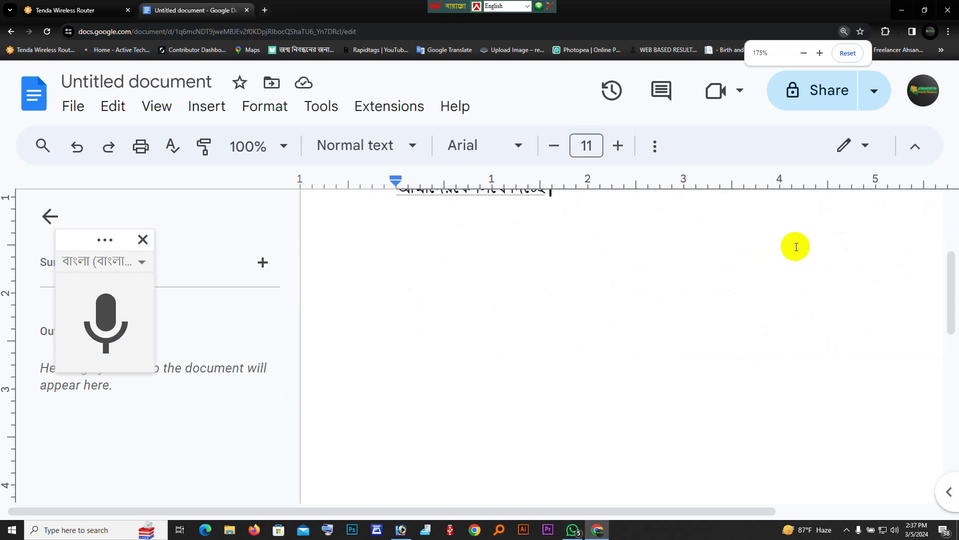
key(ctrl+minus)
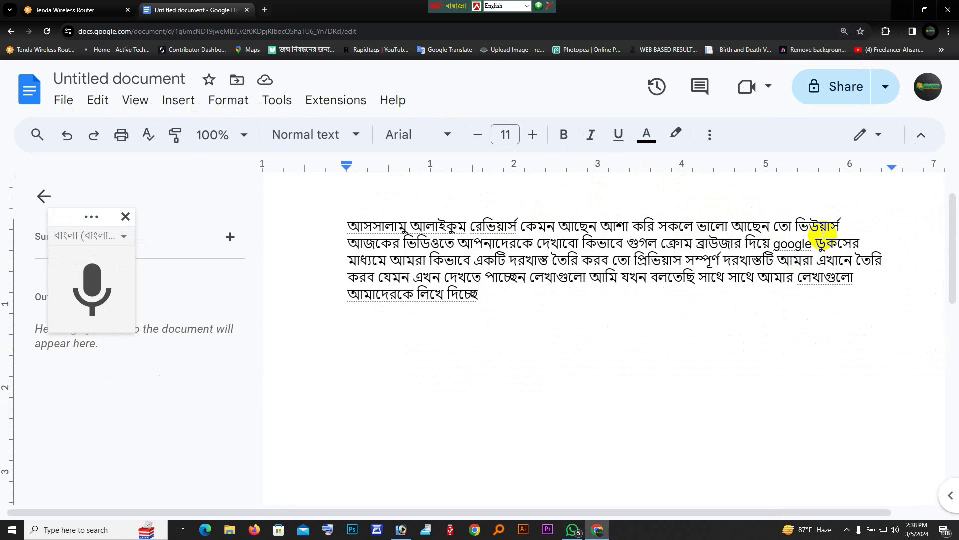
key(ctrl+minus)
key(ctrl+minus)
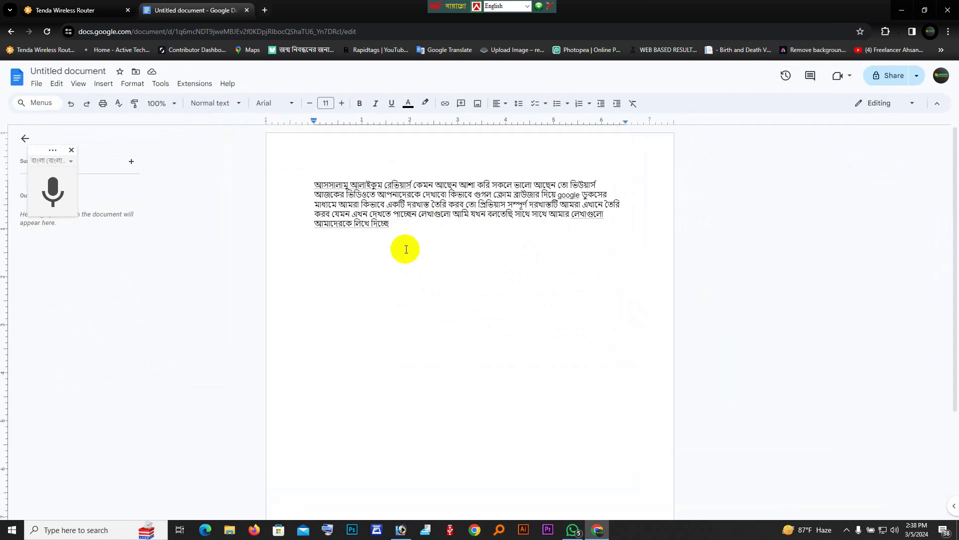
Step: Insert an empty line above the Bengali paragraph and place the text cursor there
click(414, 184)
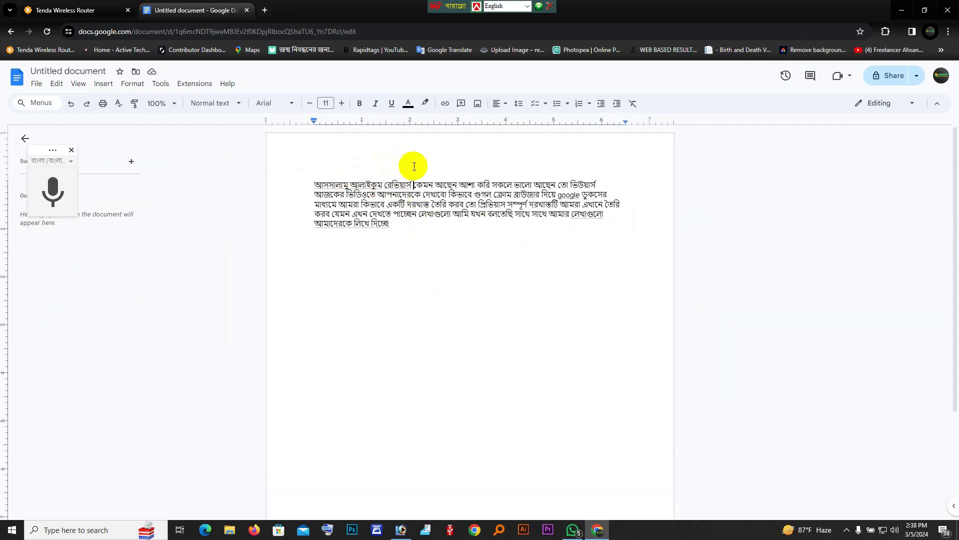
click(315, 184)
key(Return)
click(359, 171)
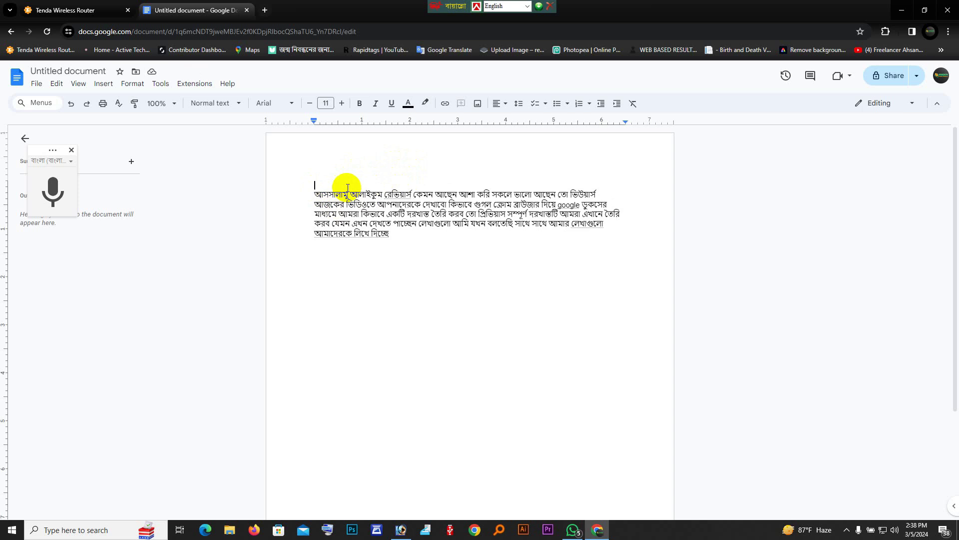
Step: Switch the voice typing language to فارسی and dictate "بسم الله الرحمن الرحيم" on the empty first line
click(72, 163)
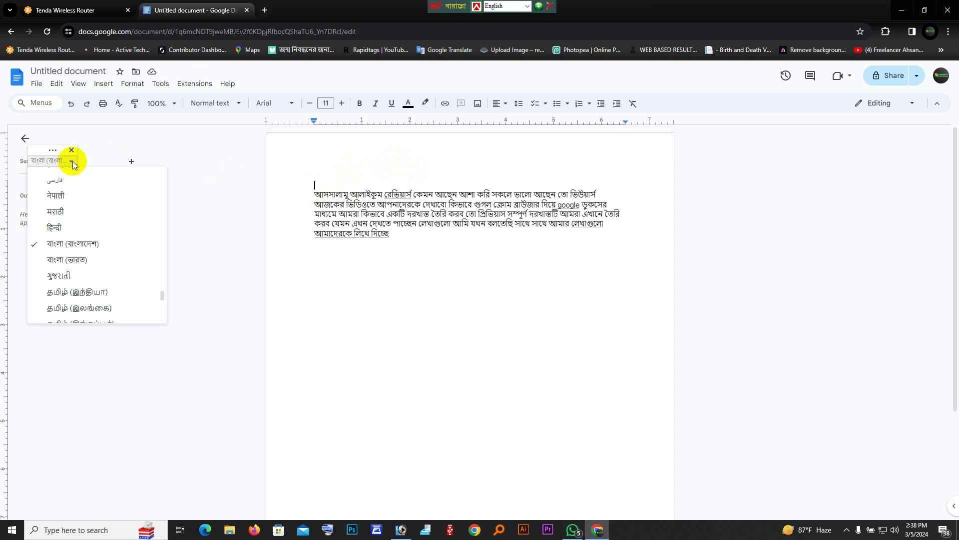
click(59, 183)
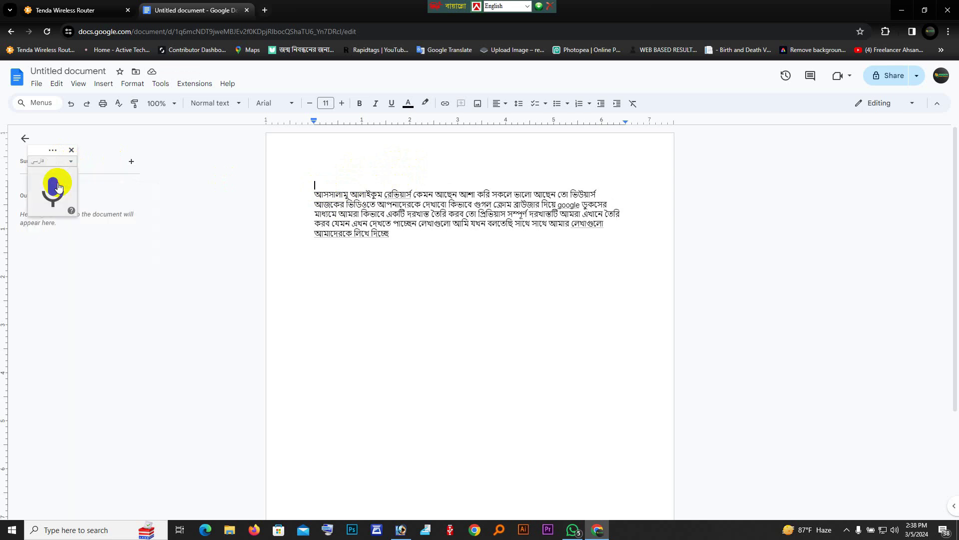
click(58, 194)
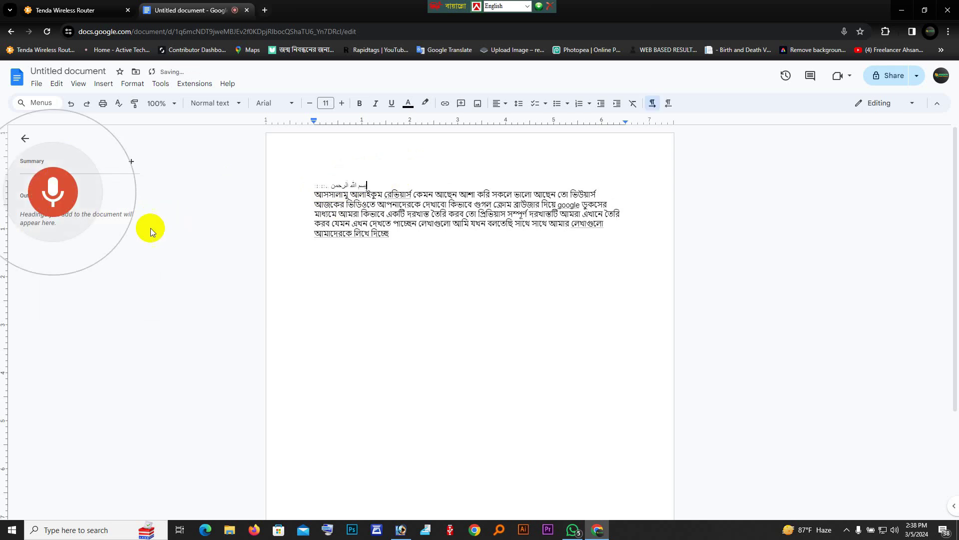
click(53, 191)
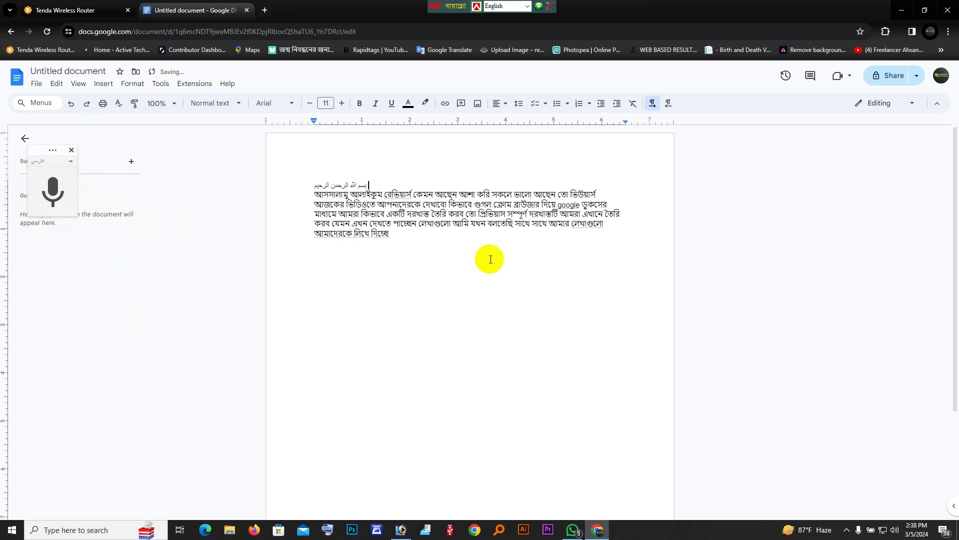
Step: Centre the dictated line "بسم الله الرحمن الرحيم" above the Bengali paragraph
drag(375, 183, 321, 182)
click(376, 186)
drag(346, 186, 362, 185)
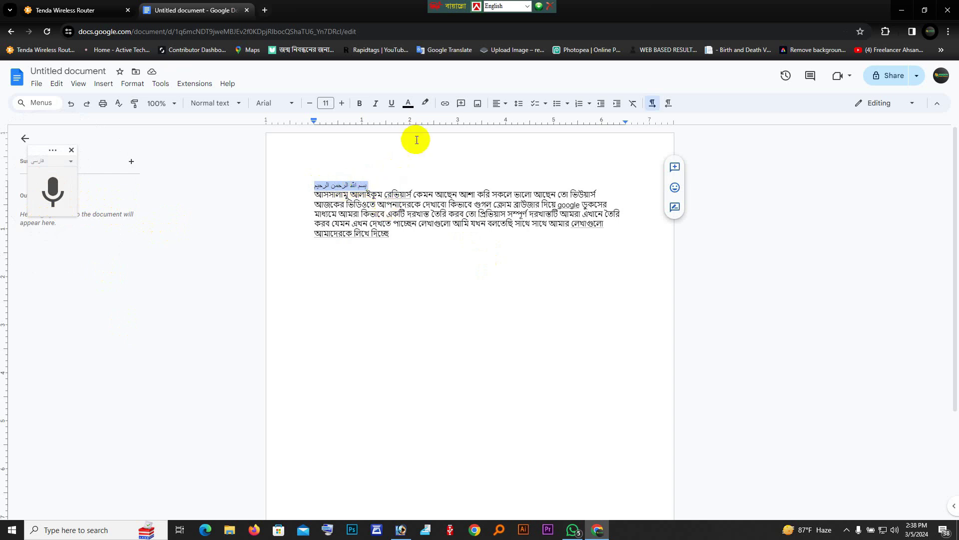
key(ctrl+plus)
key(ctrl+plus)
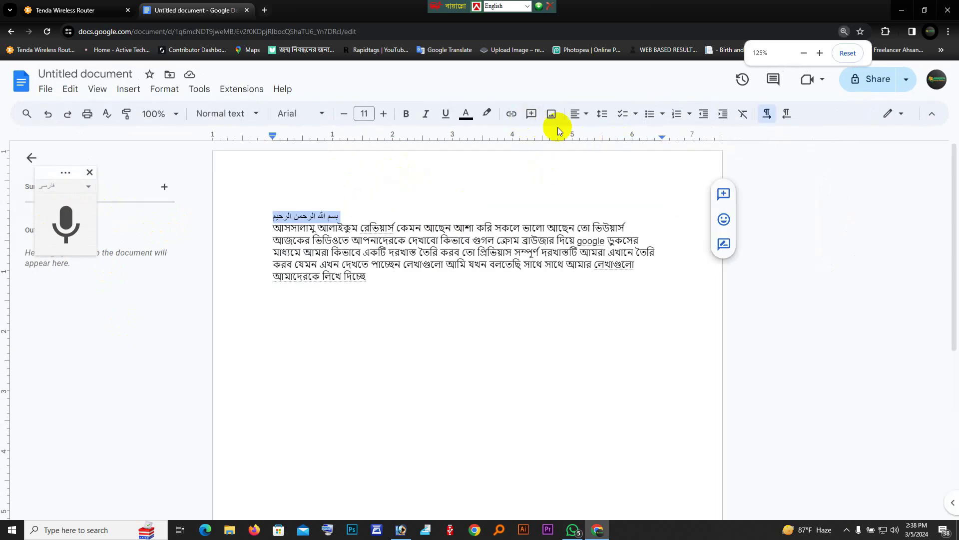
click(586, 115)
click(595, 134)
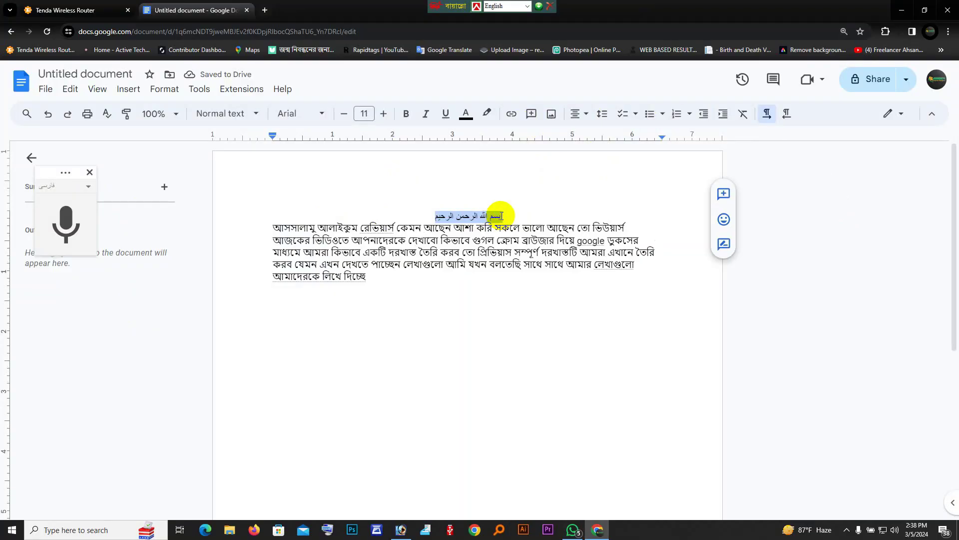
Step: Increase the font size of the centred first line to 21 and deselect the line
click(384, 114)
click(384, 114)
click(384, 114)
click(384, 114)
click(384, 114)
click(384, 114)
click(384, 114)
click(384, 114)
click(384, 114)
click(384, 114)
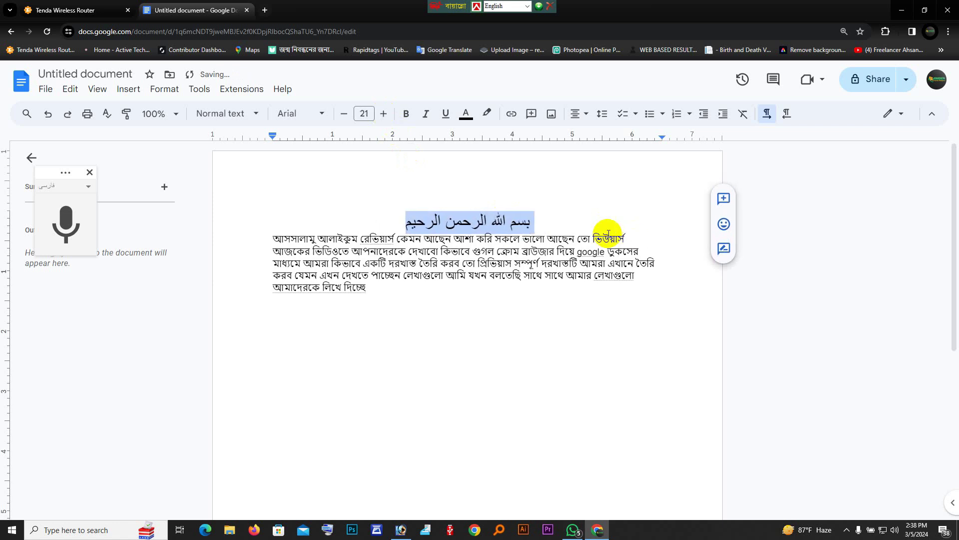
click(534, 222)
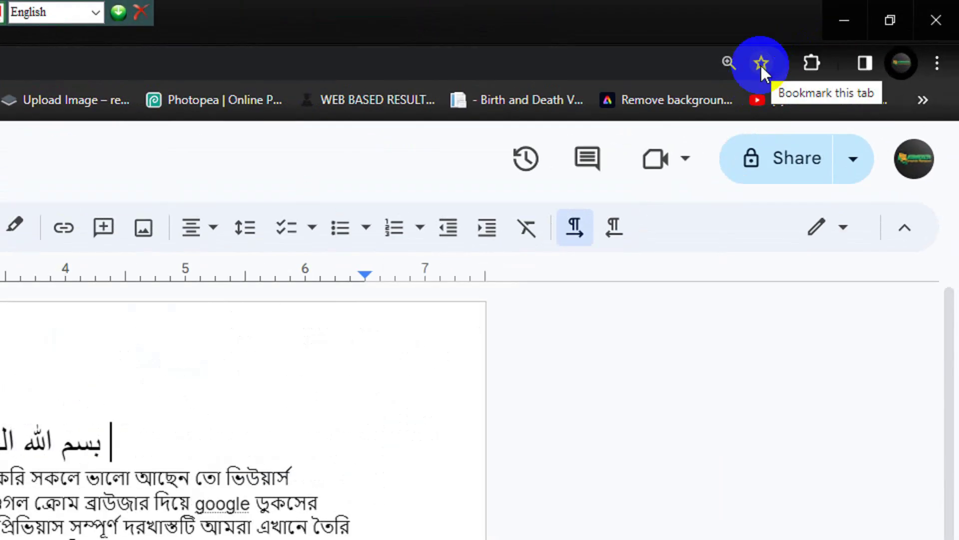
Step: Bookmark the document page in the browser's bookmarks bar
click(760, 64)
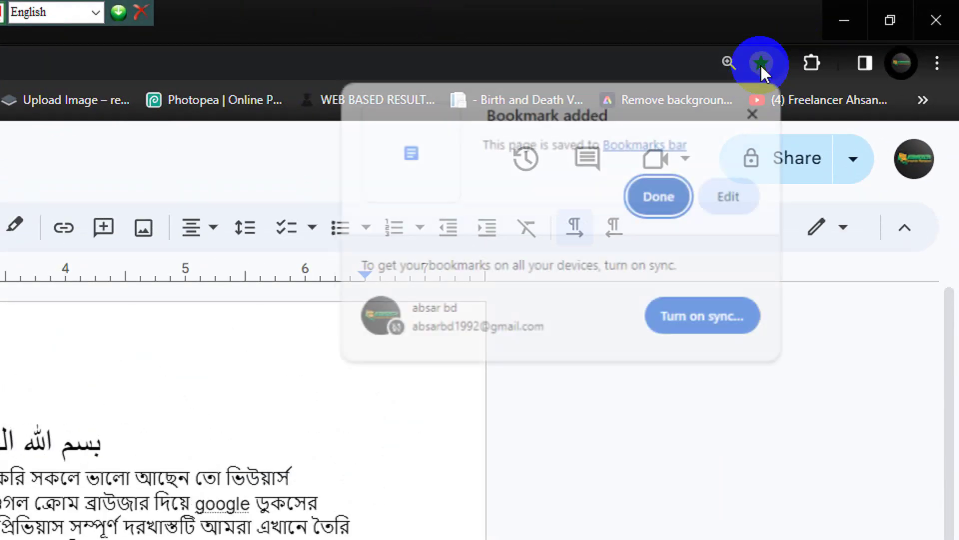
click(662, 197)
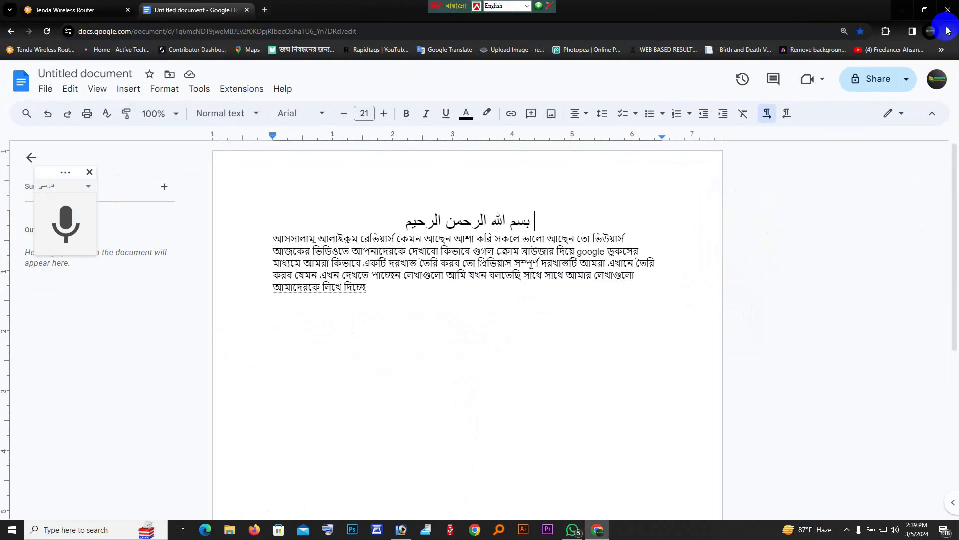
click(923, 100)
drag(953, 144, 949, 398)
scroll(898, 262, up, 6)
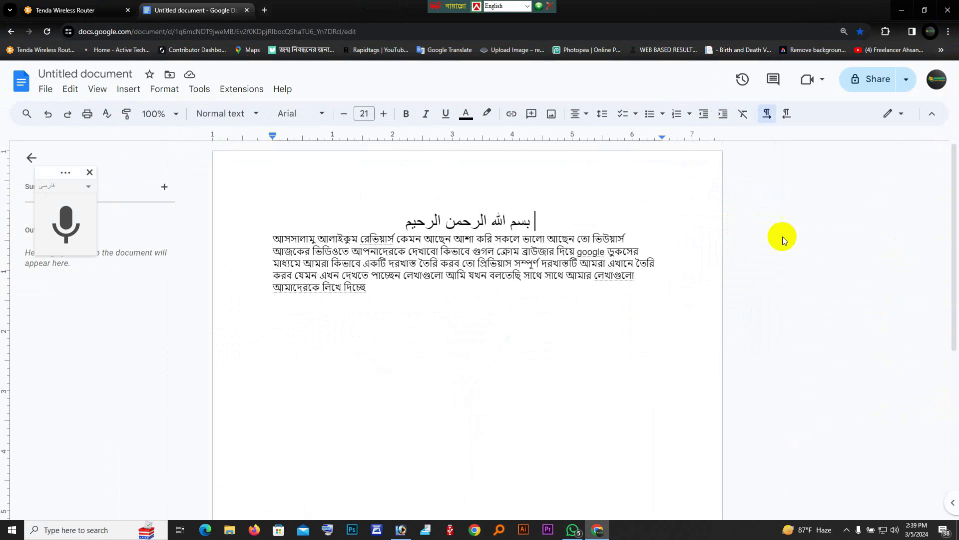